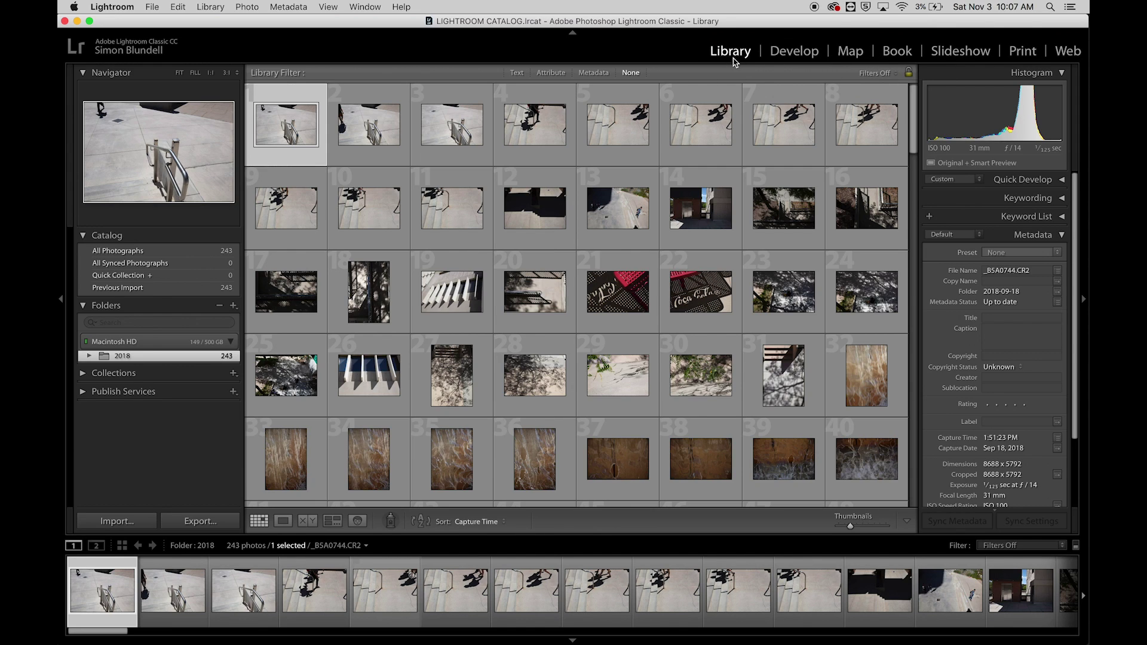
Switch to the Develop module to show the stair railing photo with default Basic settings.
{"action": "left_click", "coordinate": [787, 63]}
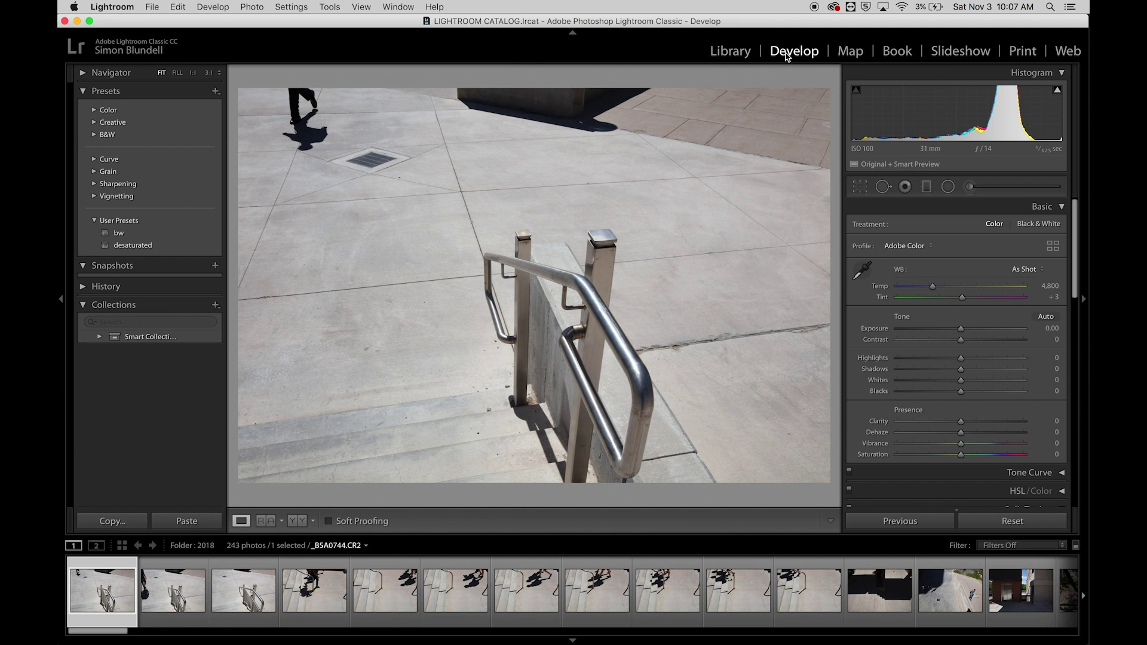
Return to the Library module and show the stair railing photo alone in Loupe view.
{"action": "left_click", "coordinate": [725, 52]}
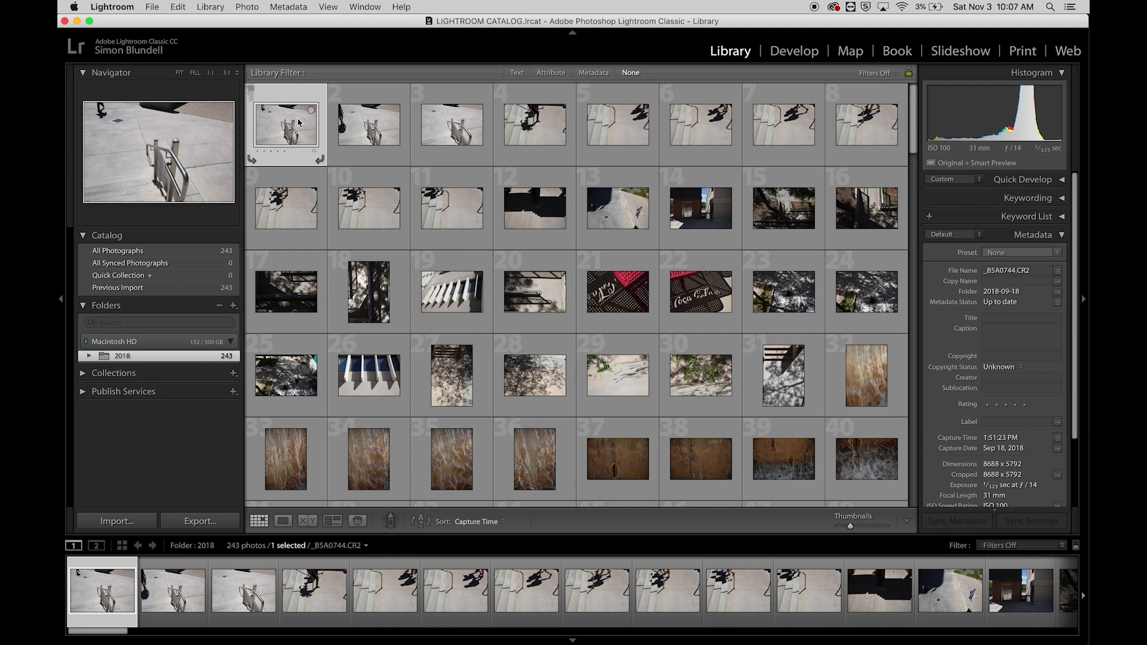
{"action": "left_click", "coordinate": [284, 525]}
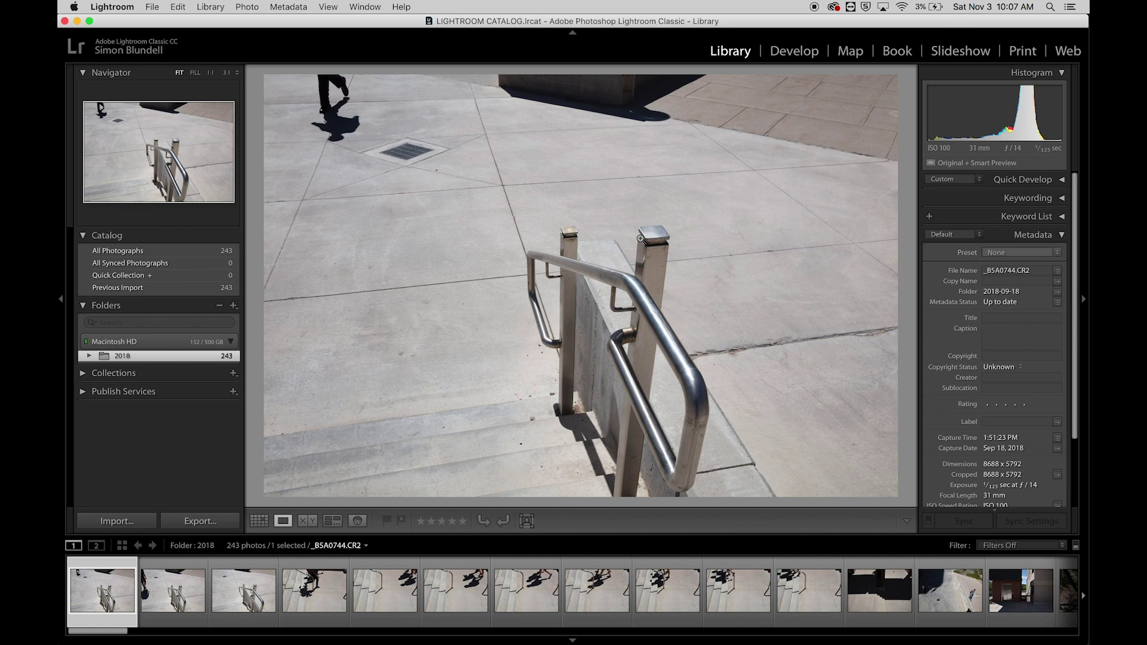
Switch back to Grid view and scroll the filmstrip of 243 photos, returning to the start.
{"action": "left_click", "coordinate": [259, 522]}
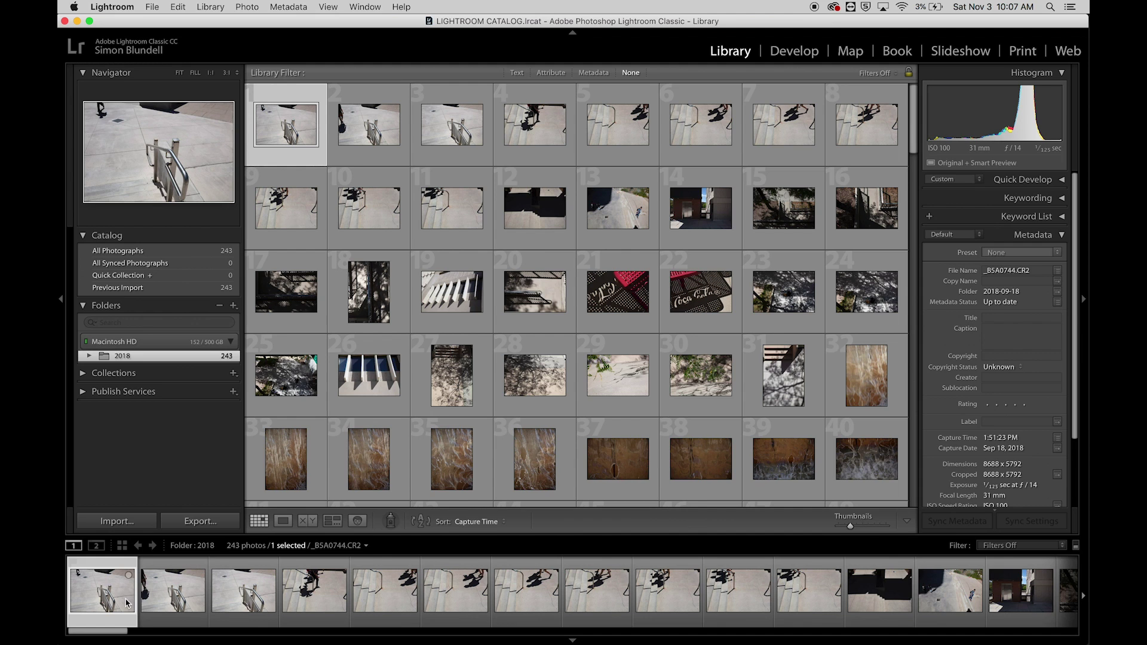
{"action": "scroll", "coordinate": [566, 596], "scroll_direction": "down", "scroll_amount": 10}
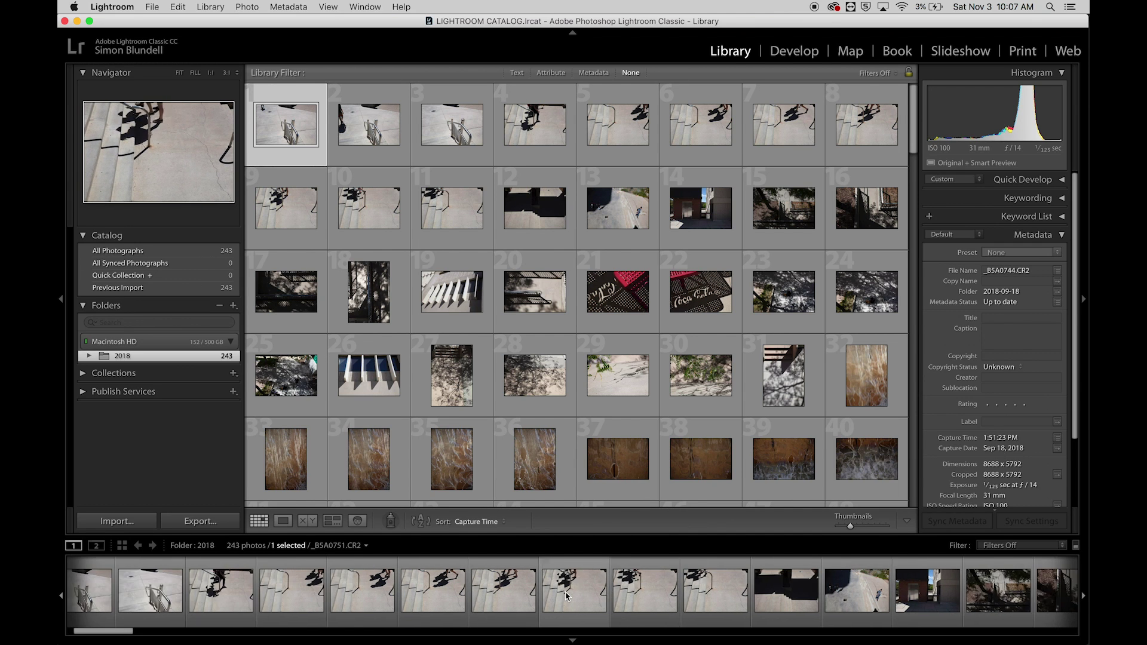
{"action": "scroll", "coordinate": [567, 596], "scroll_direction": "down", "scroll_amount": 10}
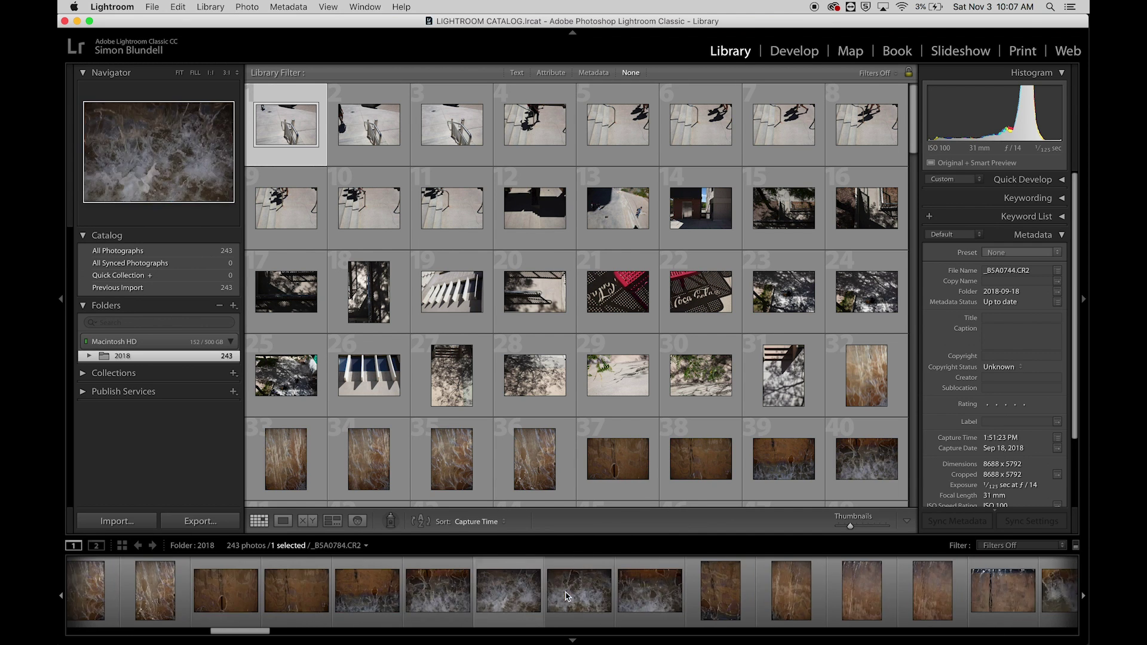
{"action": "scroll", "coordinate": [566, 596], "scroll_direction": "up", "scroll_amount": 20}
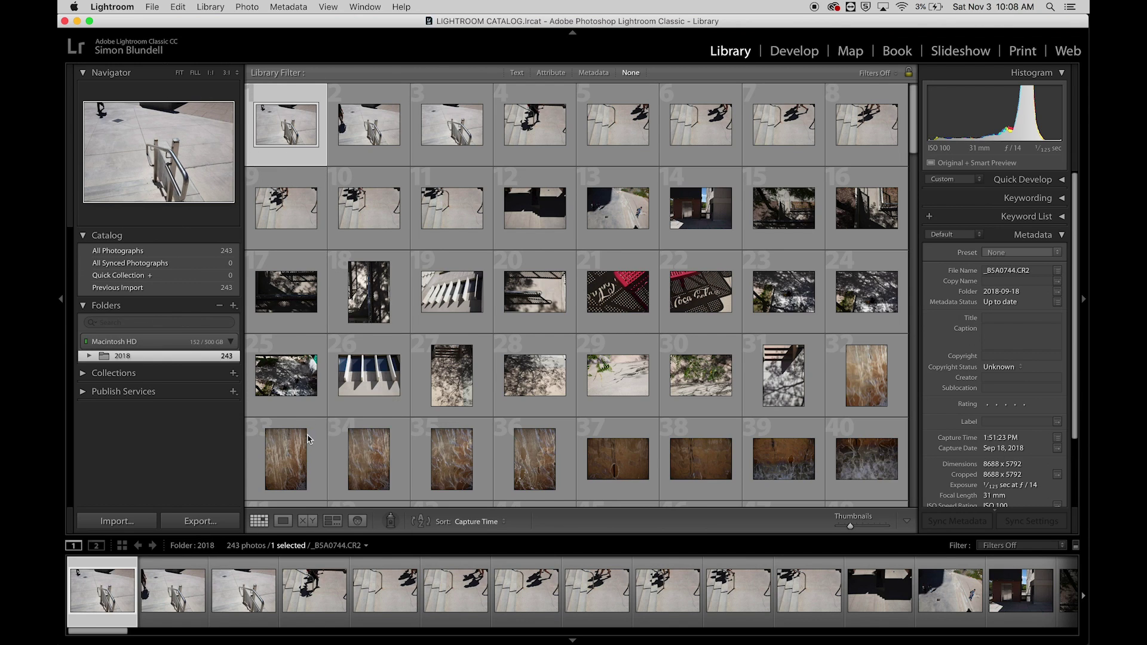
{"action": "left_click", "coordinate": [283, 521]}
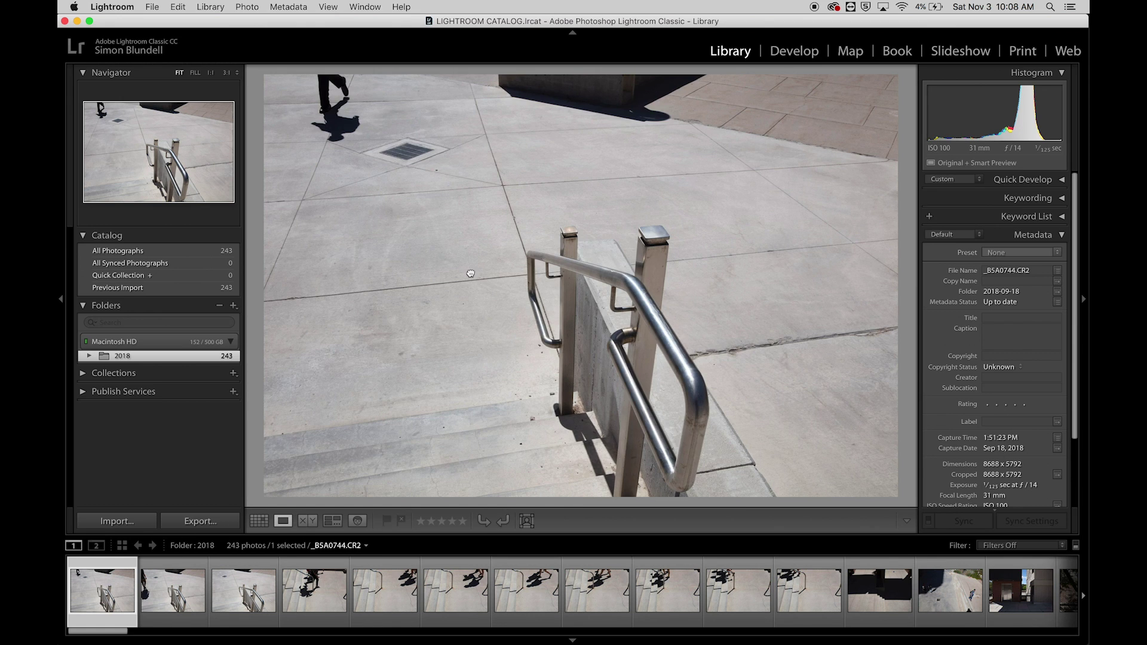
{"action": "left_click", "coordinate": [471, 274]}
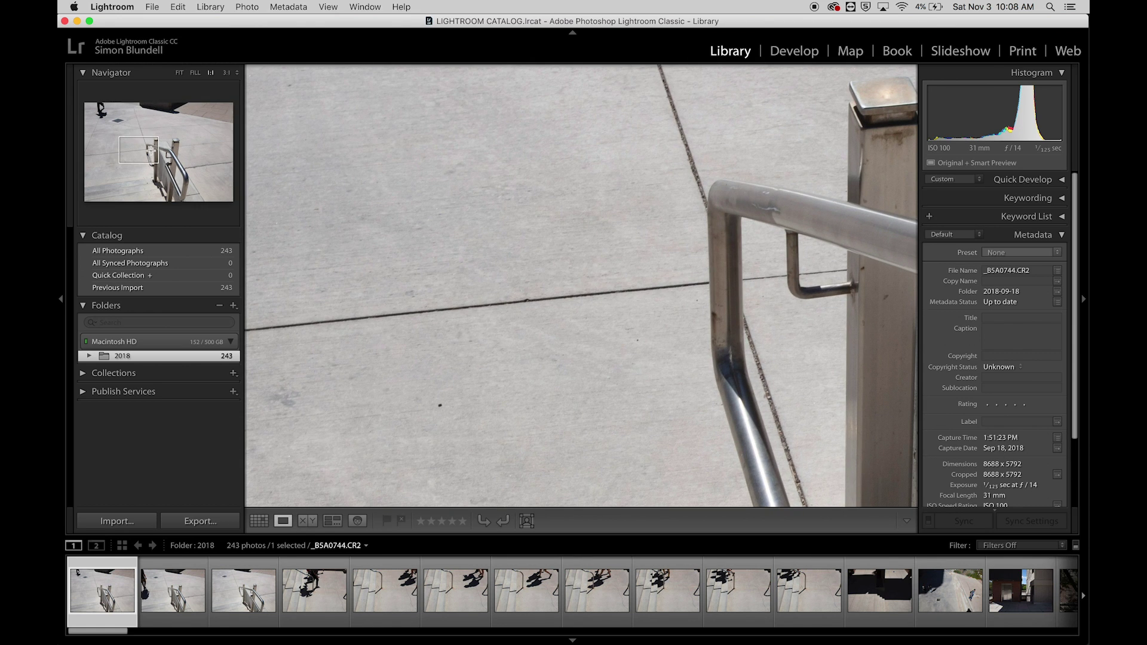
{"action": "left_click_drag", "start_coordinate": [700, 195], "coordinate": [472, 192]}
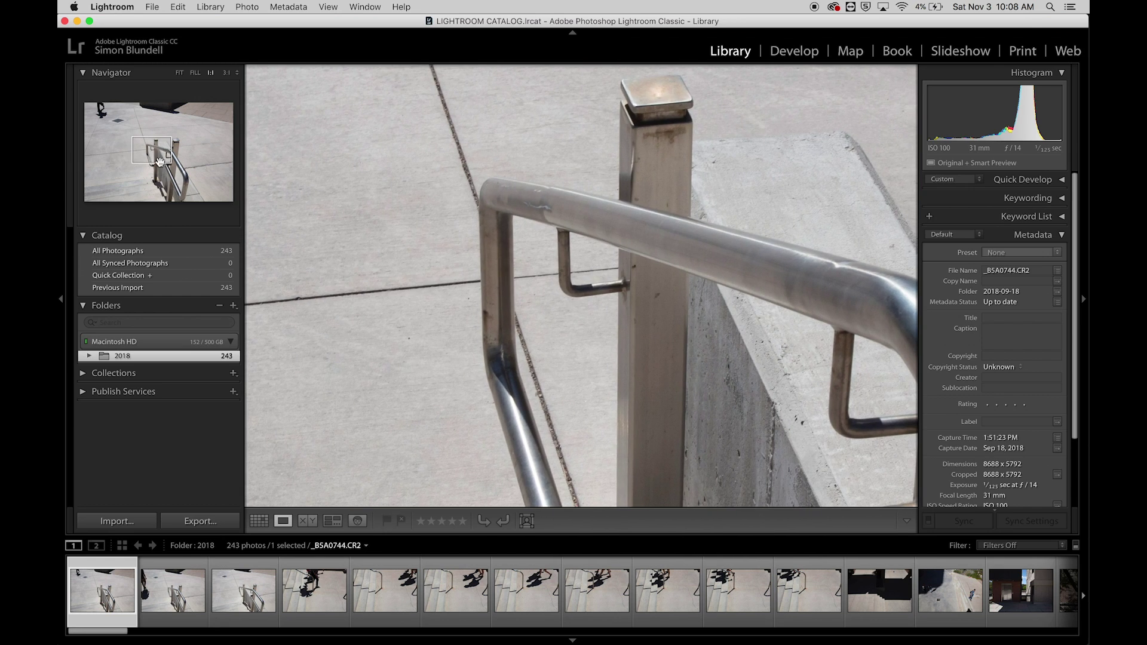
{"action": "left_click", "coordinate": [262, 521]}
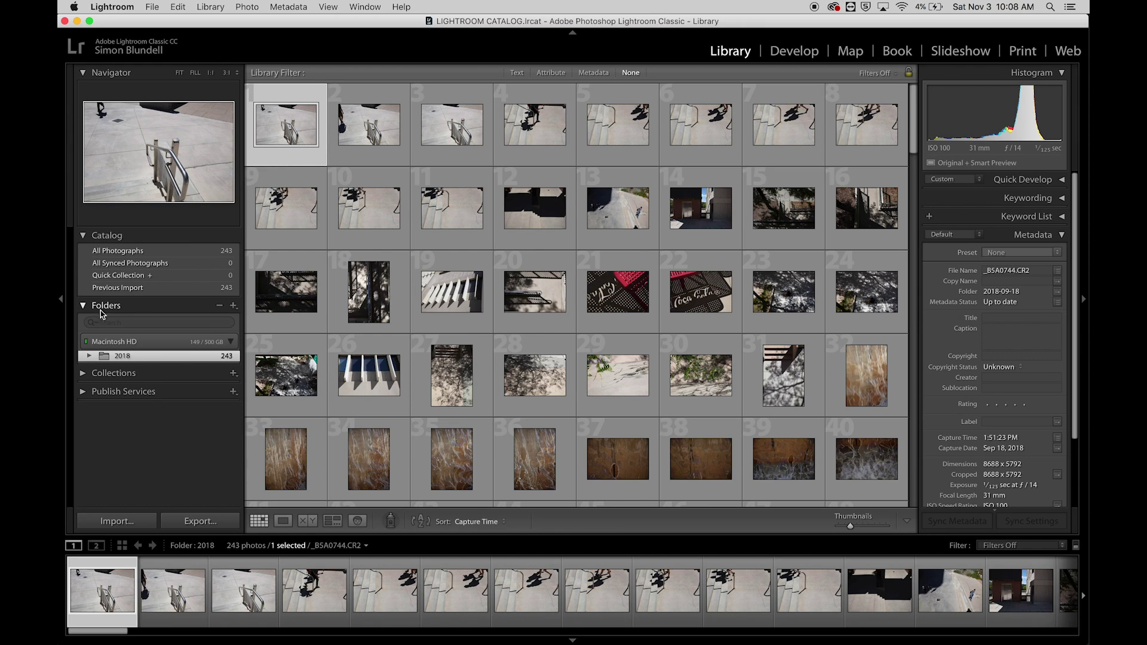
Expand the 2018 folder into its four dated subfolders and compare them with the 2018 folder on disk.
{"action": "left_click", "coordinate": [89, 356]}
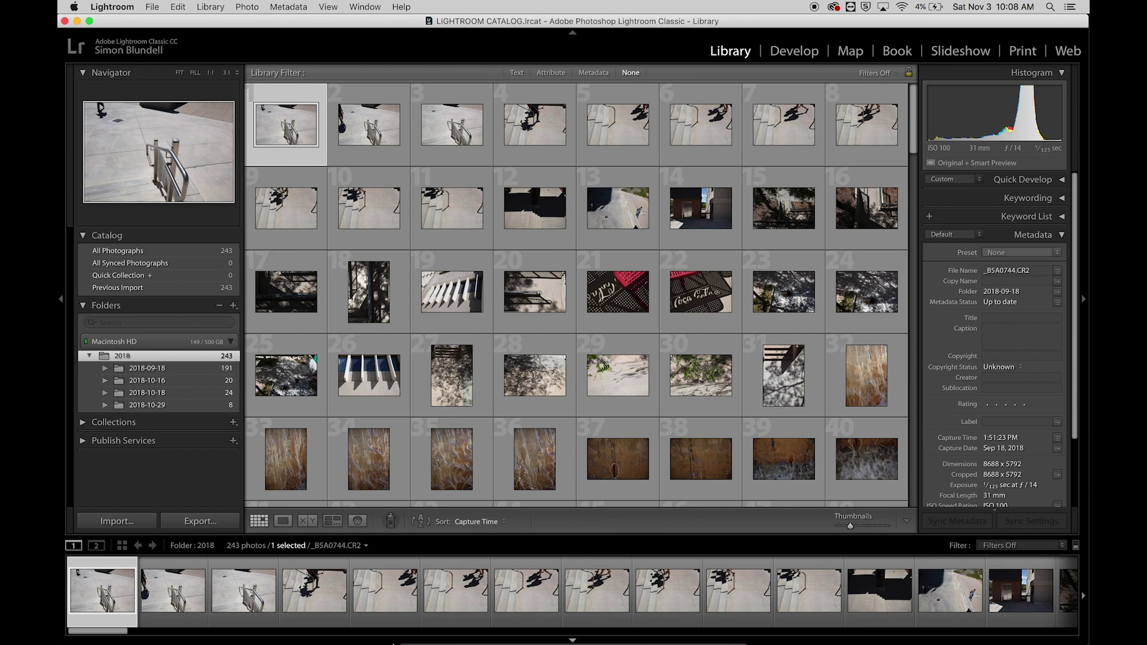
{"action": "left_click", "coordinate": [410, 601]}
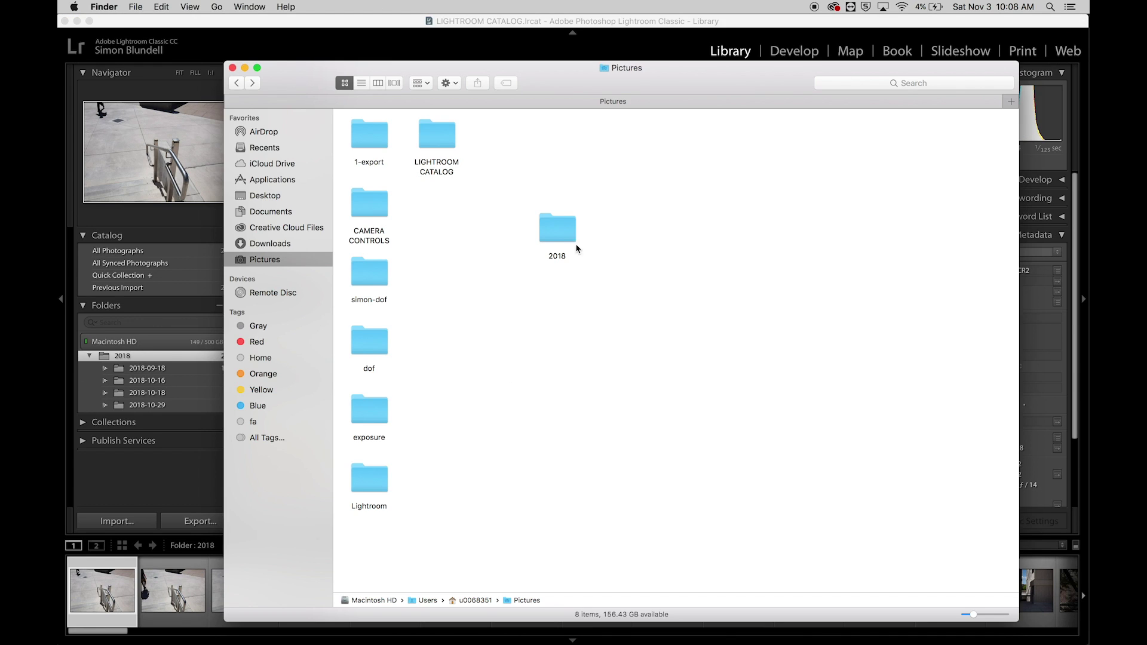
{"action": "double_click", "coordinate": [567, 228]}
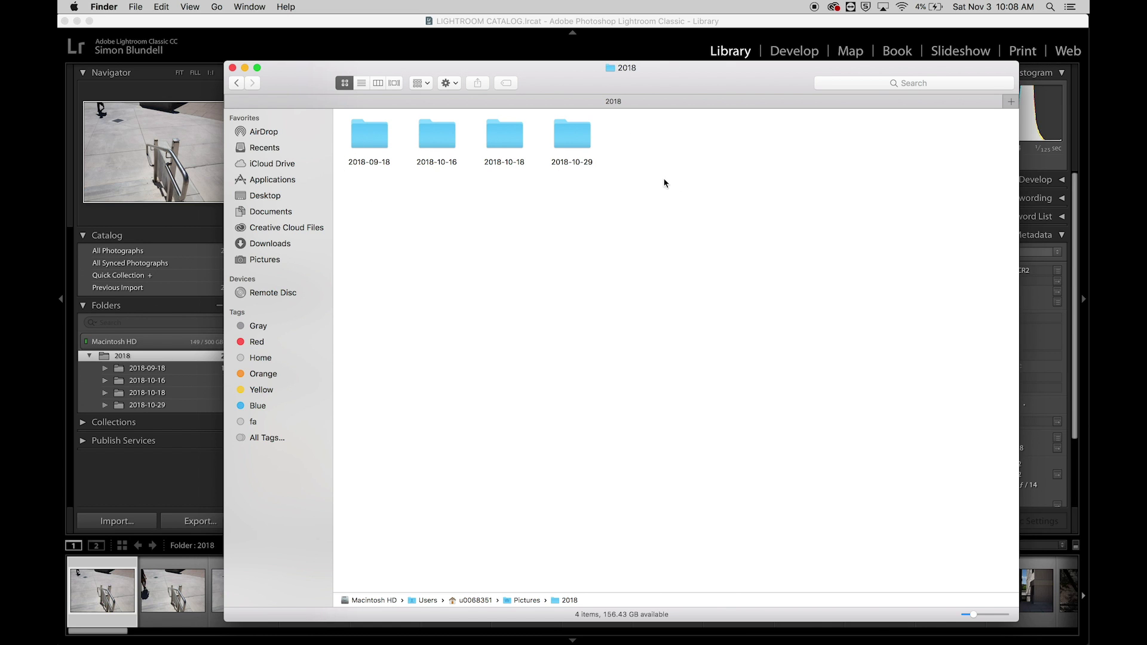
{"action": "left_click", "coordinate": [232, 69]}
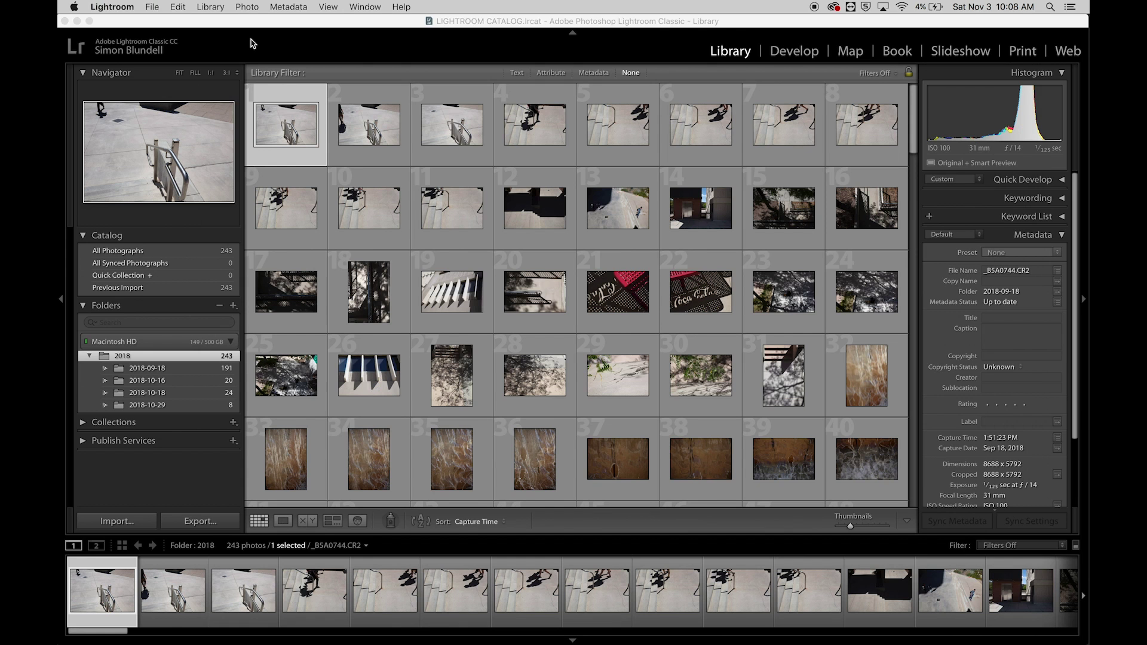
Browse the 2018-09-18, 2018-10-18 and 2018-10-29 subfolders, then select the parent 2018 folder for all 243 photos.
{"action": "left_click", "coordinate": [147, 368]}
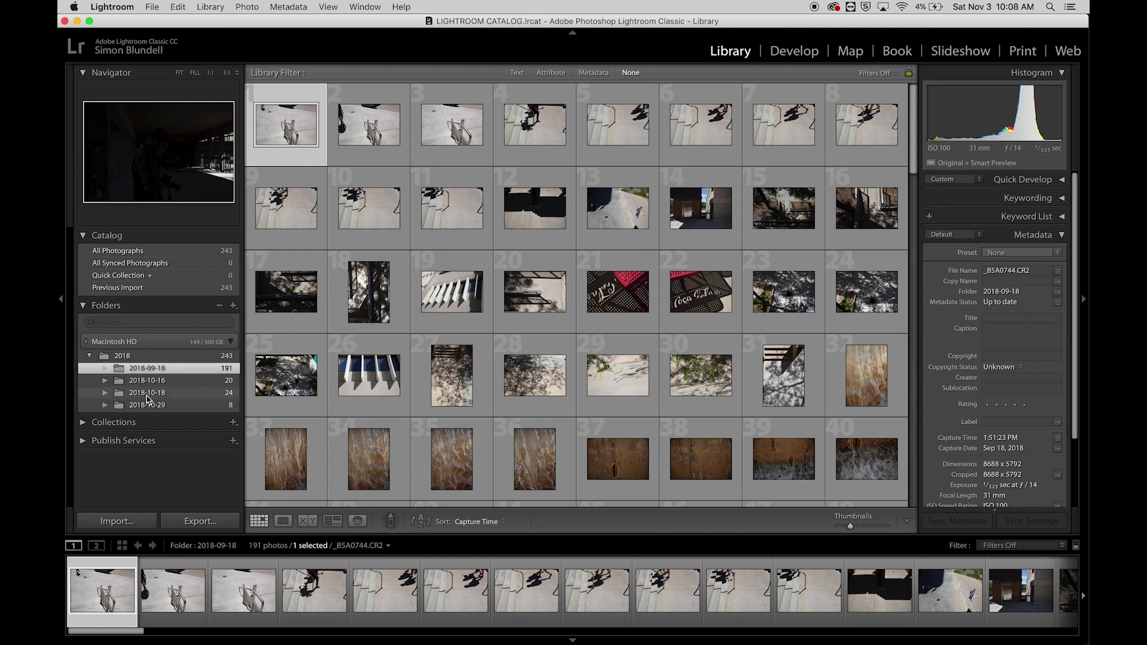
{"action": "left_click", "coordinate": [148, 393]}
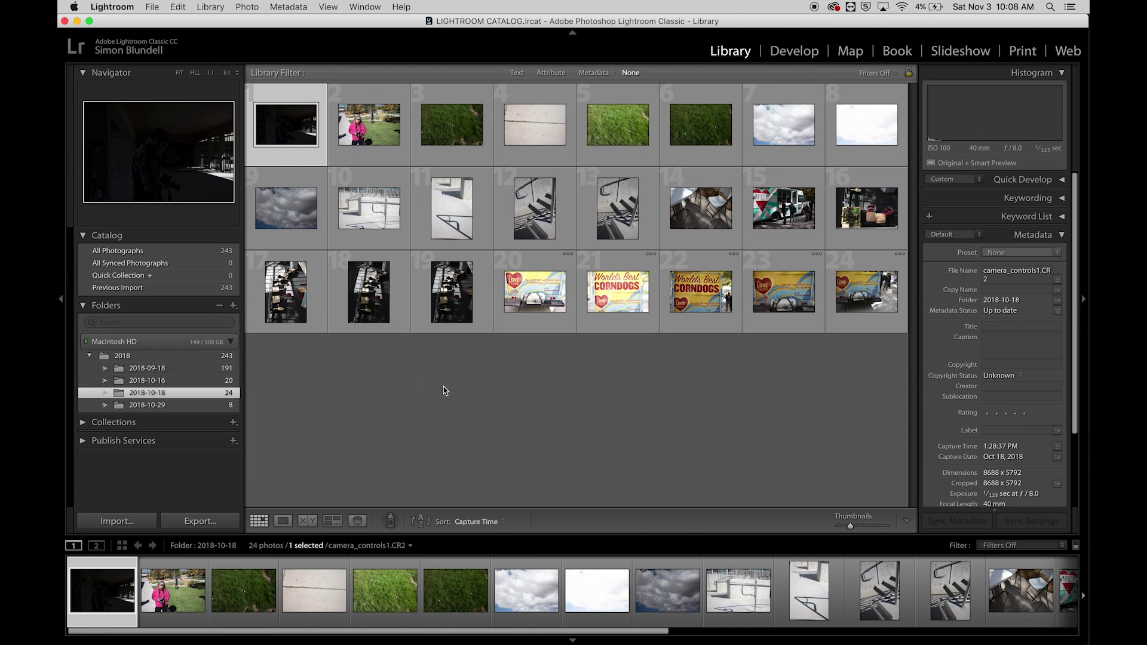
{"action": "left_click", "coordinate": [160, 406]}
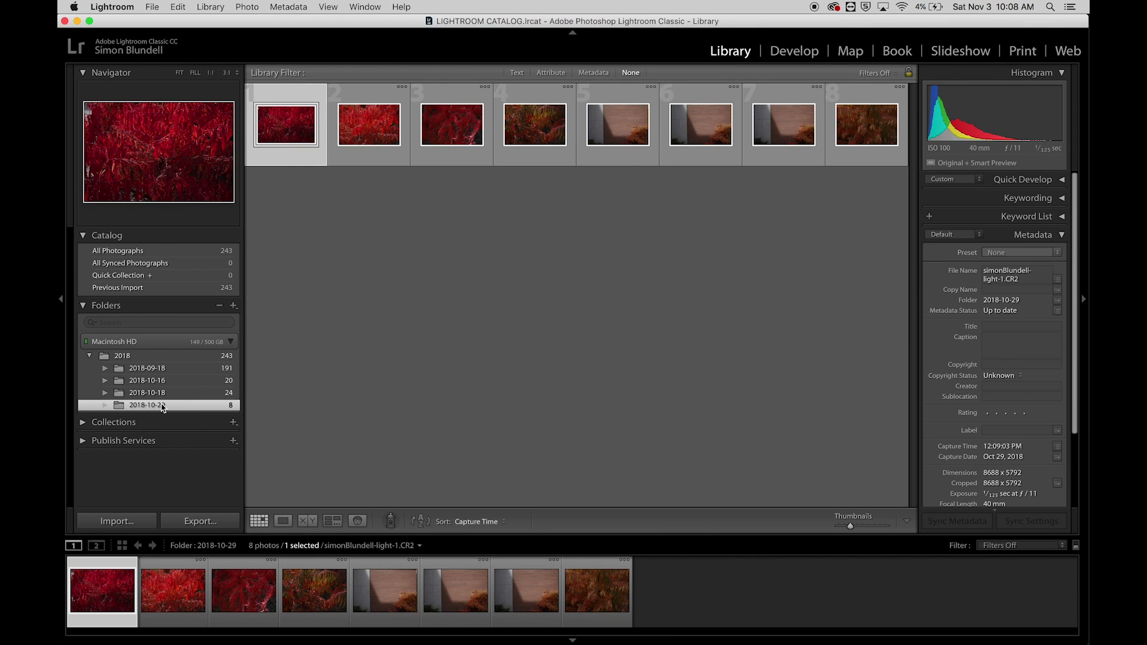
{"action": "left_click", "coordinate": [136, 357]}
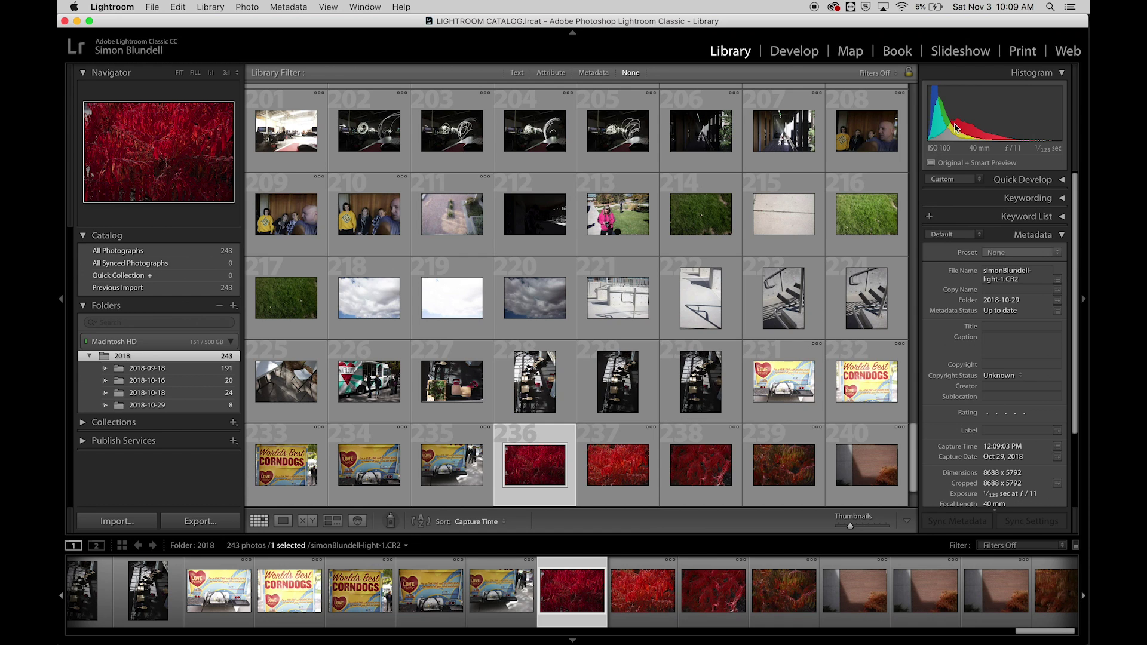
Select the 2018-09-18 folder (191 photos) and scroll through the railing shot's camera metadata.
{"action": "left_click", "coordinate": [153, 369]}
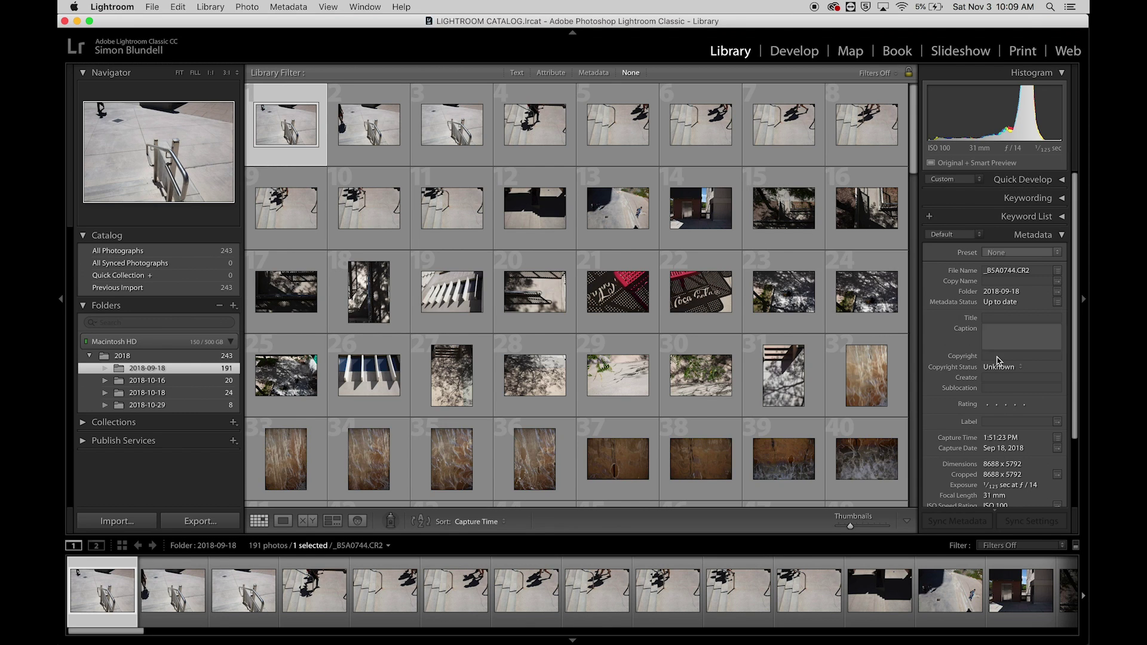
{"action": "scroll", "coordinate": [1010, 394], "scroll_direction": "down", "scroll_amount": 1}
{"action": "scroll", "coordinate": [993, 472], "scroll_direction": "down", "scroll_amount": 2}
{"action": "scroll", "coordinate": [999, 454], "scroll_direction": "down", "scroll_amount": 1}
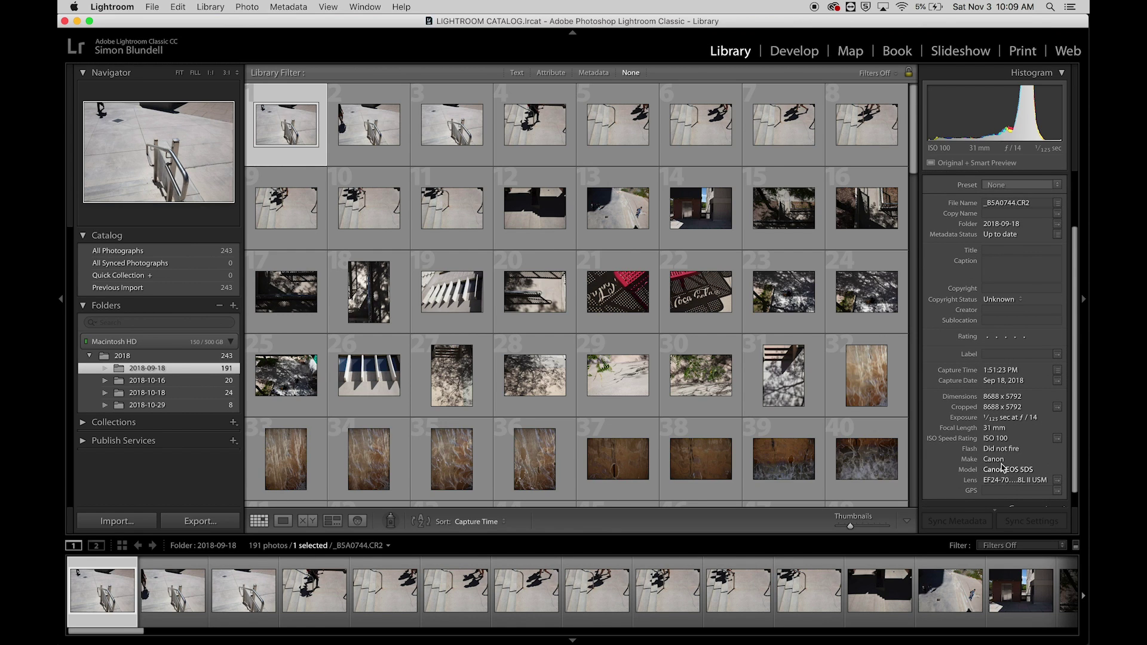
{"action": "scroll", "coordinate": [998, 445], "scroll_direction": "up", "scroll_amount": 3}
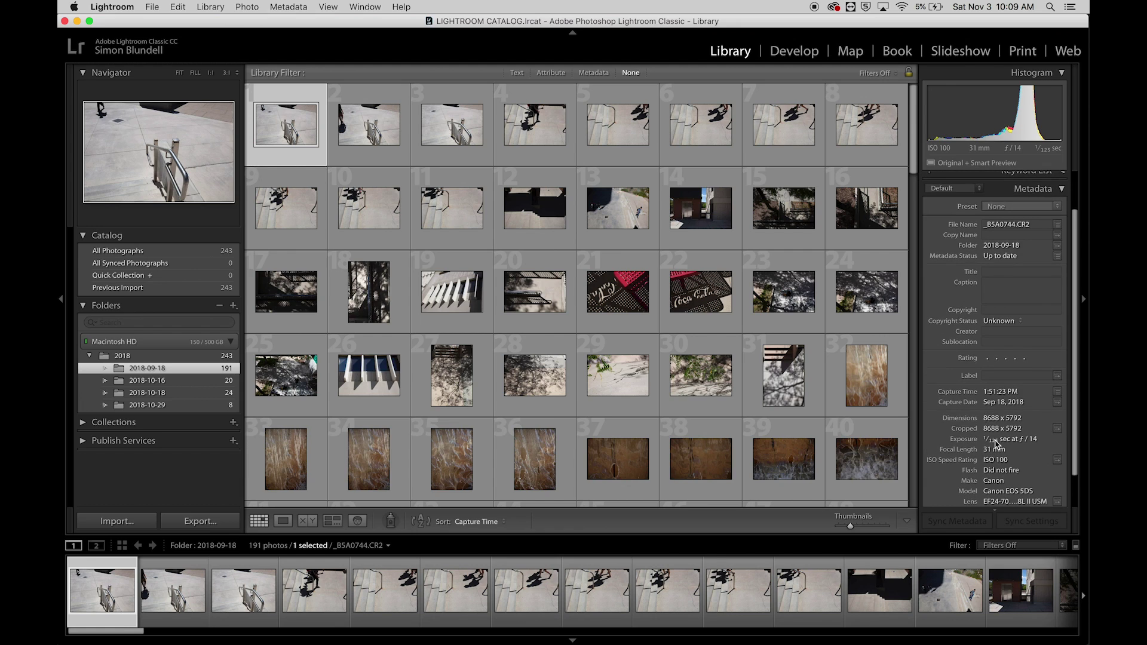
{"action": "scroll", "coordinate": [995, 444], "scroll_direction": "up", "scroll_amount": 4}
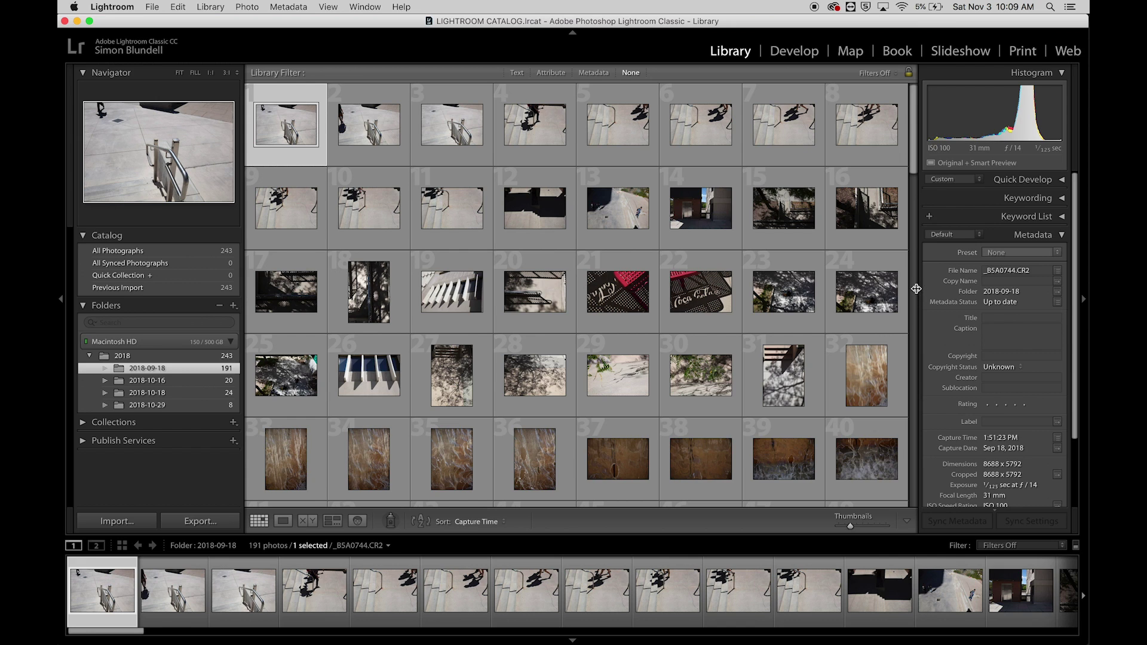
Widen the right panel, then collapse the right, left and top panels to enlarge the grid.
{"action": "mouse_move", "coordinate": [917, 289]}
{"action": "left_mouse_down"}
{"action": "mouse_move", "coordinate": [784, 285]}
{"action": "mouse_move", "coordinate": [927, 291]}
{"action": "left_mouse_up"}
{"action": "left_click", "coordinate": [1084, 300]}
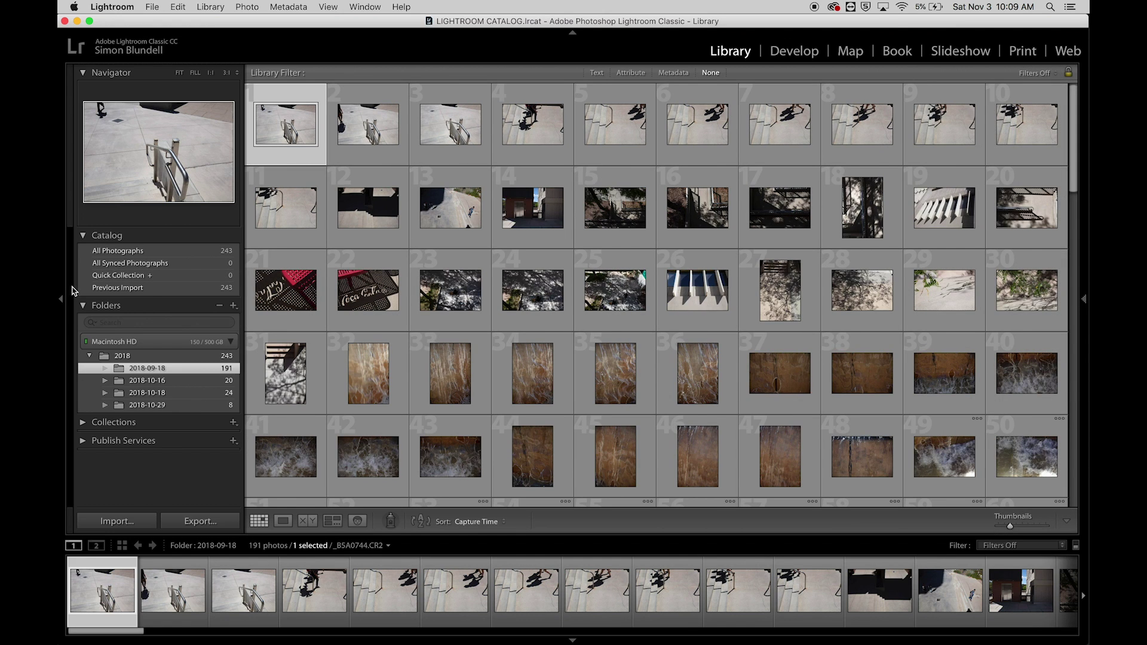
{"action": "left_click", "coordinate": [62, 300]}
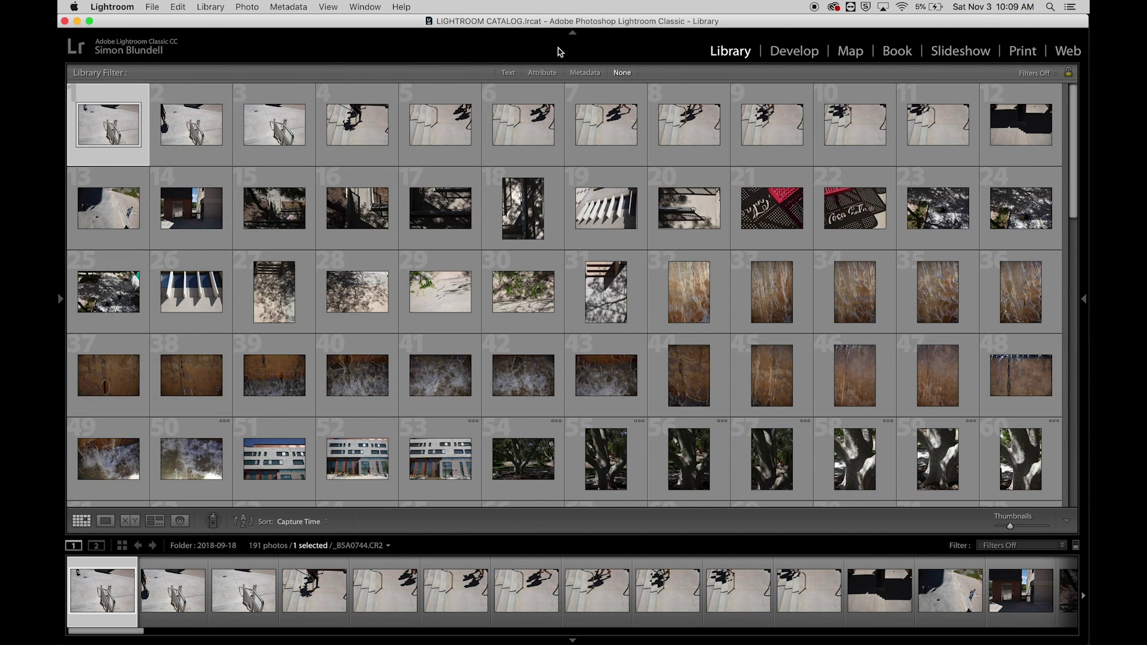
{"action": "left_click", "coordinate": [572, 35]}
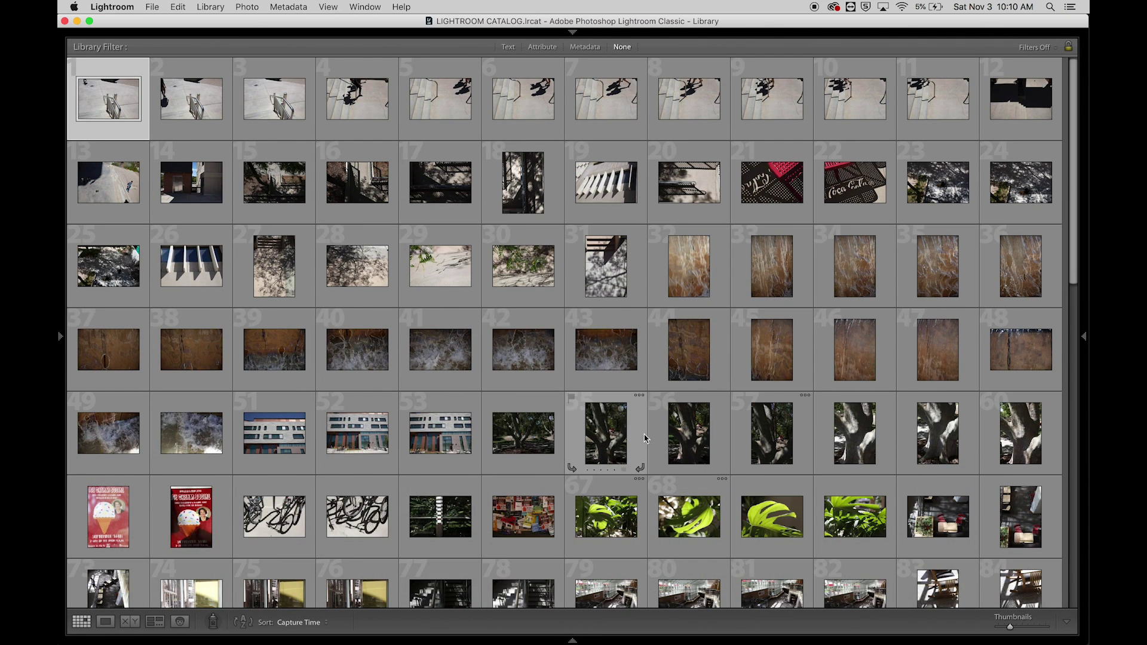
Pin the left panel so the folder list stays showing.
{"action": "mouse_move", "coordinate": [573, 36]}
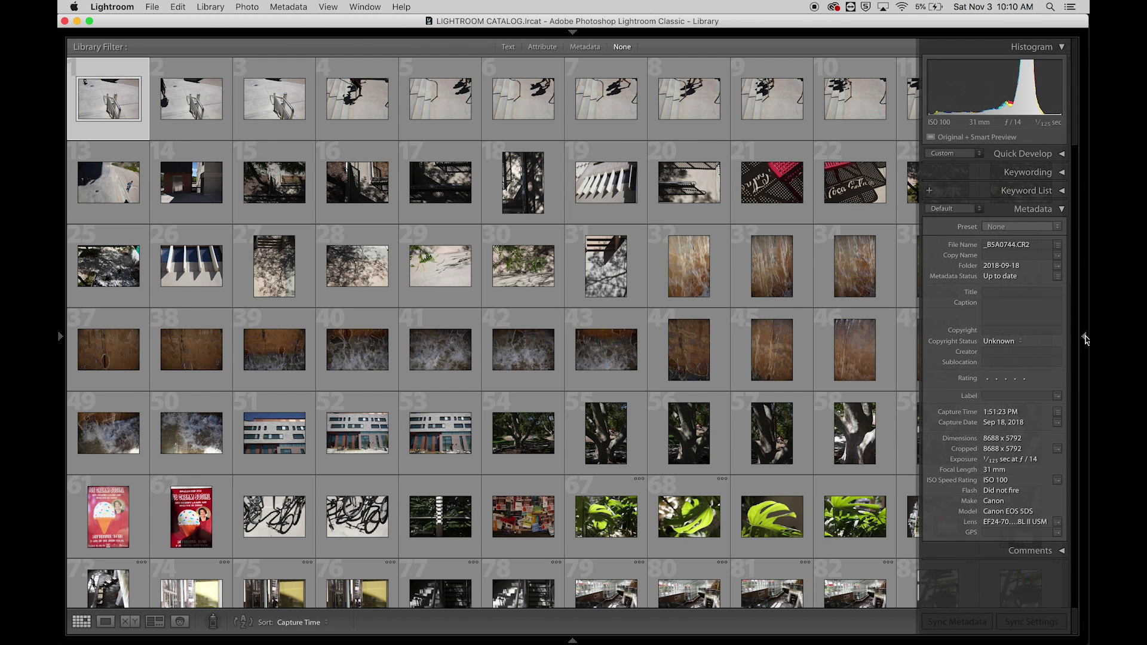
{"action": "mouse_move", "coordinate": [59, 339]}
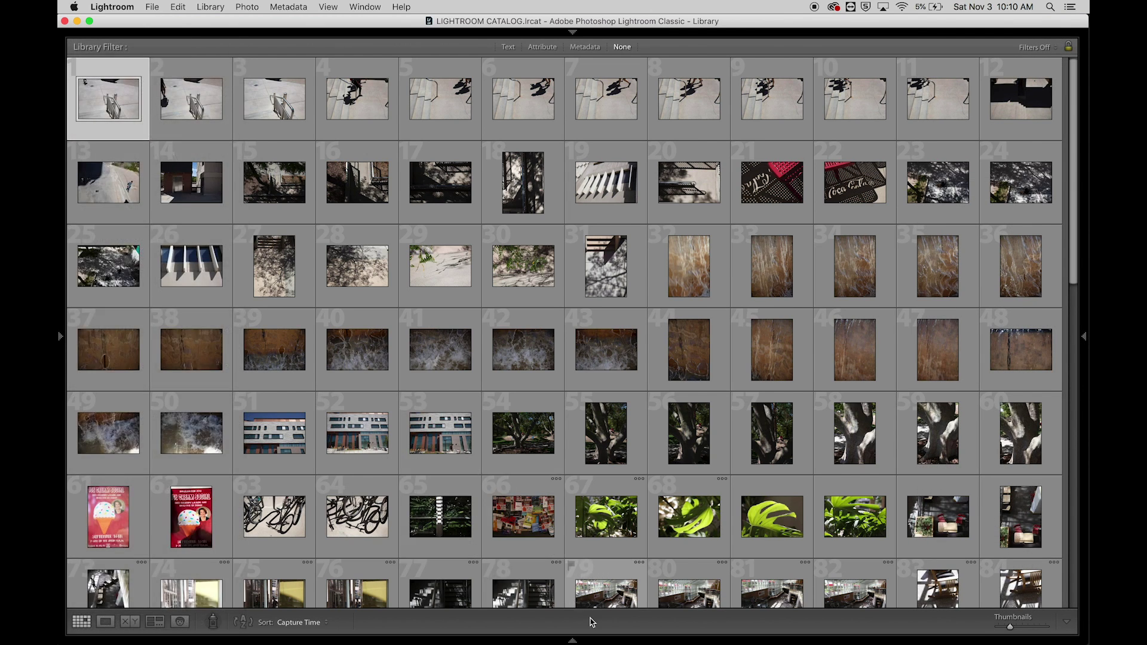
{"action": "mouse_move", "coordinate": [572, 641]}
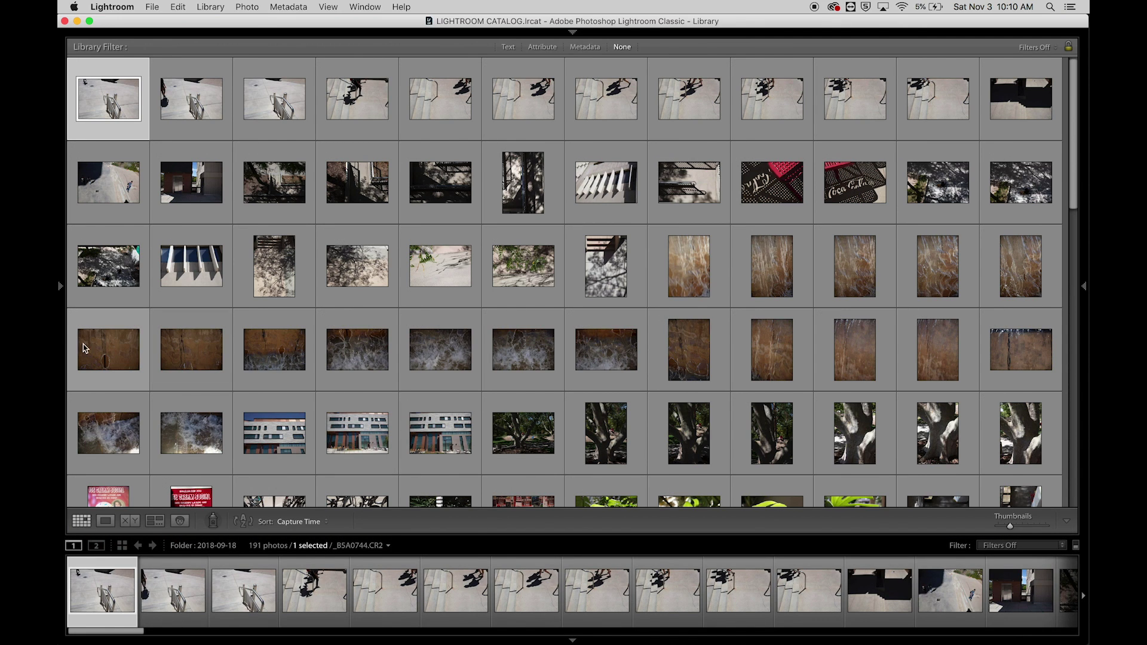
{"action": "left_click", "coordinate": [60, 290]}
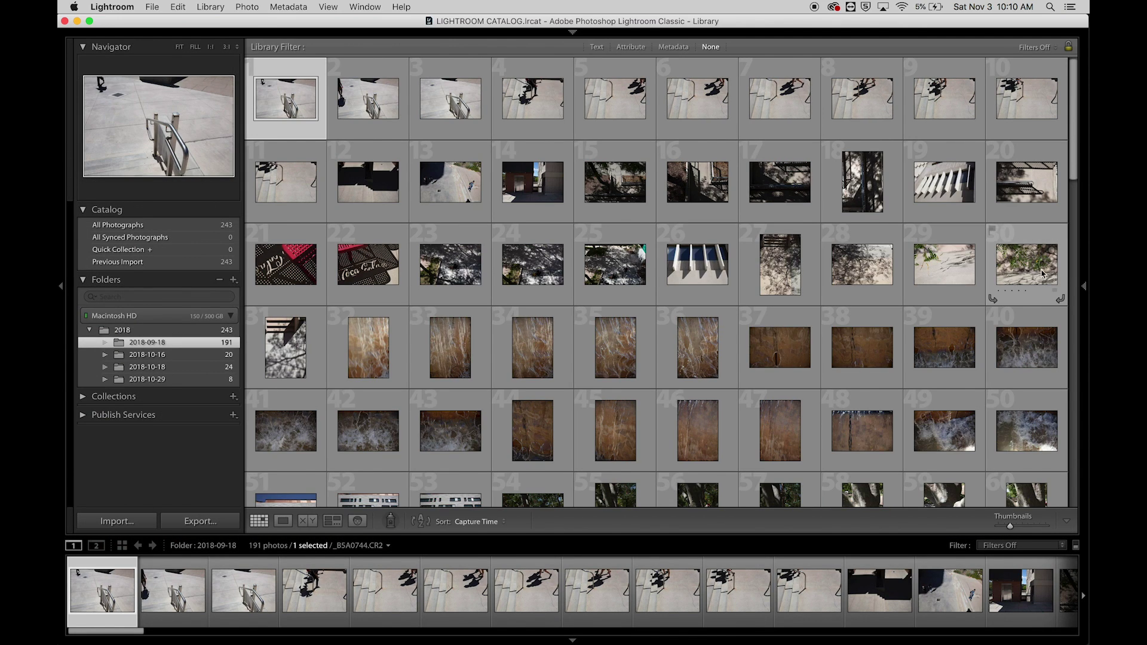
Pin the right panel and module picker again, and switch grid cells to show large index numbers.
{"action": "left_click", "coordinate": [1084, 285]}
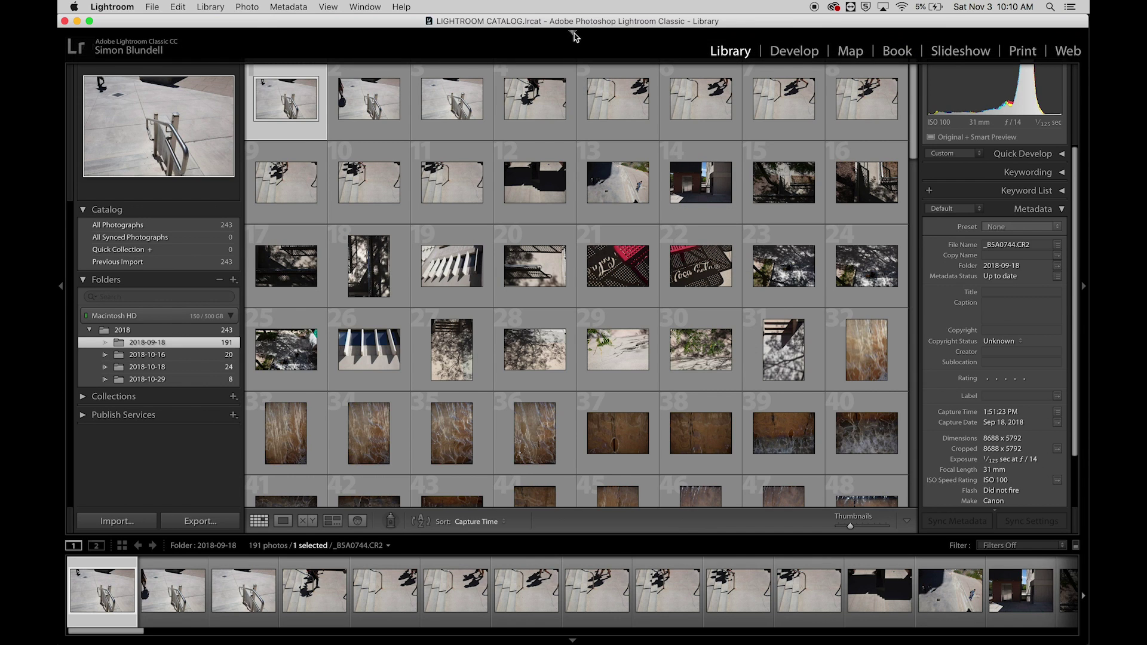
{"action": "left_click", "coordinate": [572, 31]}
{"action": "key", "text": "j"}
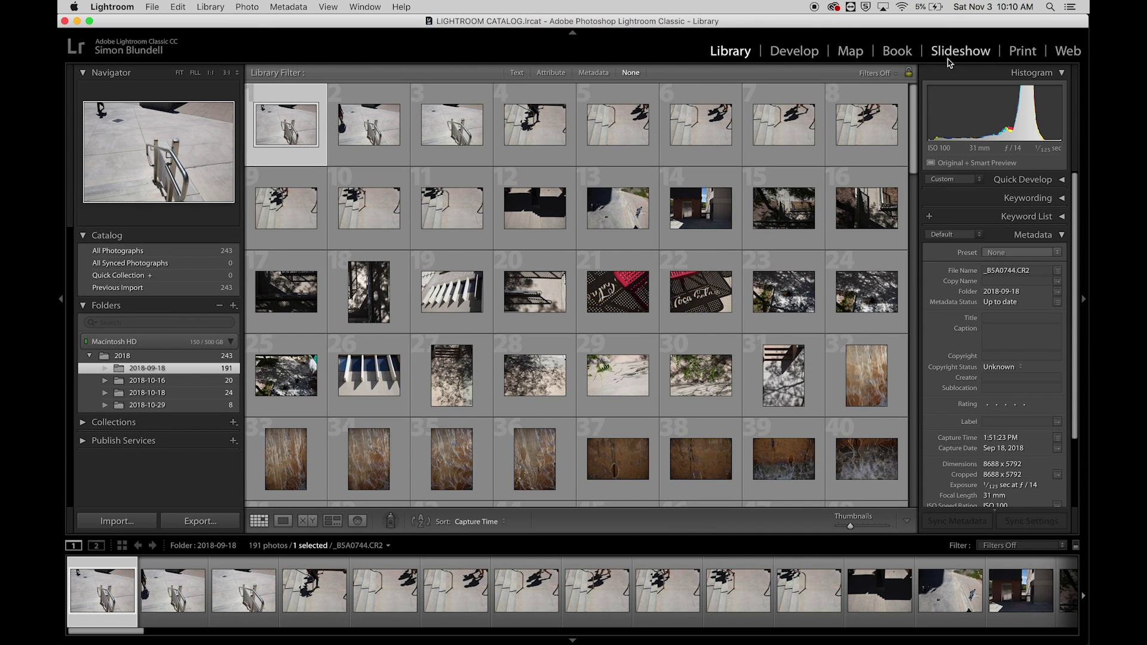